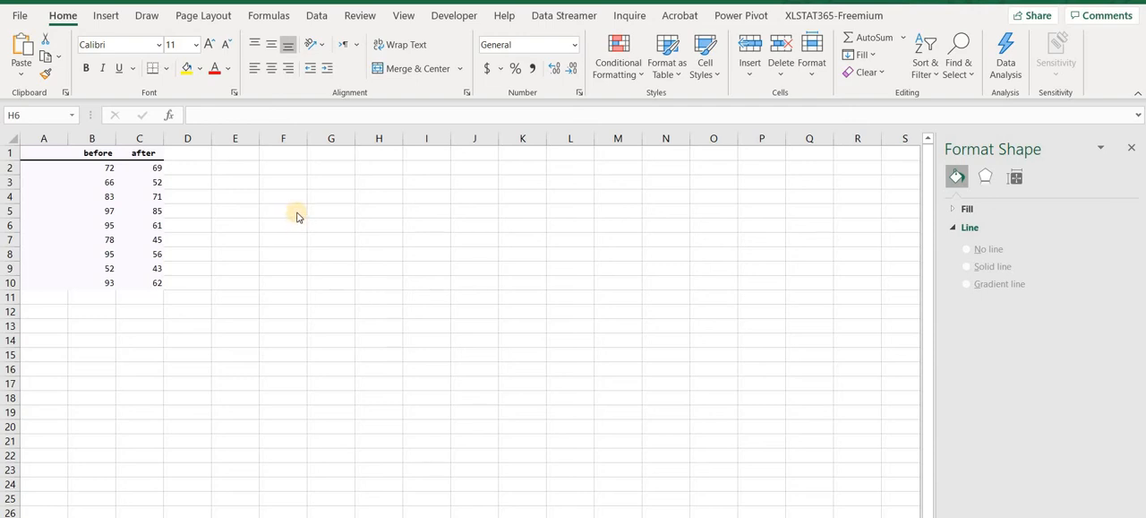
Label cell H6 as r and calculate the correlation of B2:B10 and C2:C10 in I6 with the CORREL function.
double_click(278, 213)
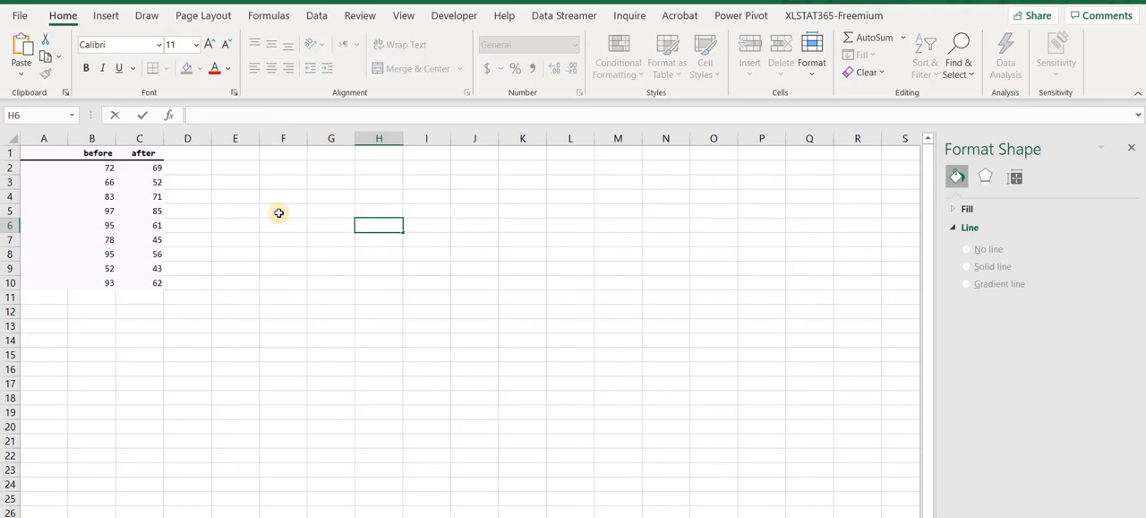
text(r)
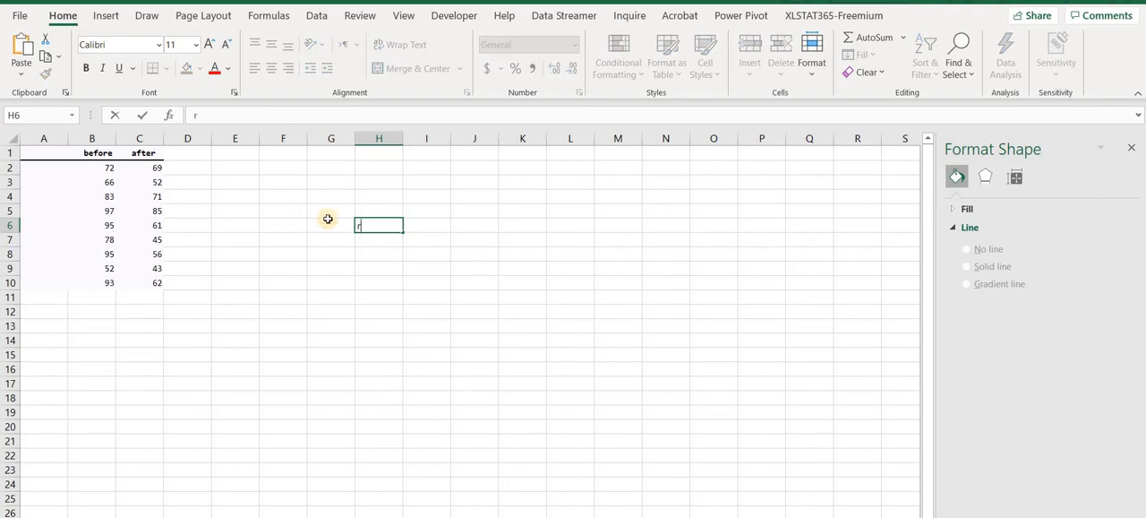
click(417, 224)
text(=)
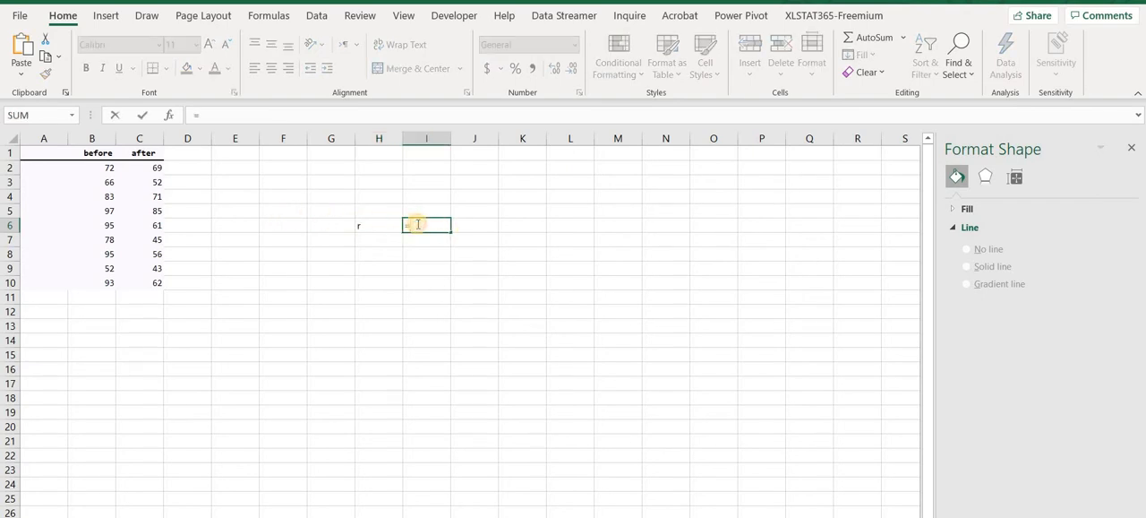
text(co)
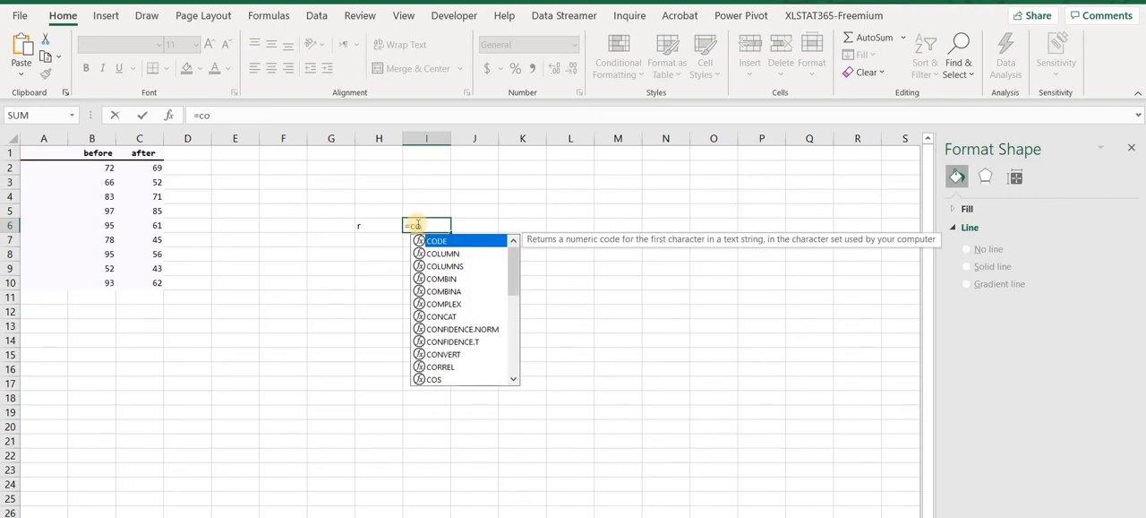
text(rre)
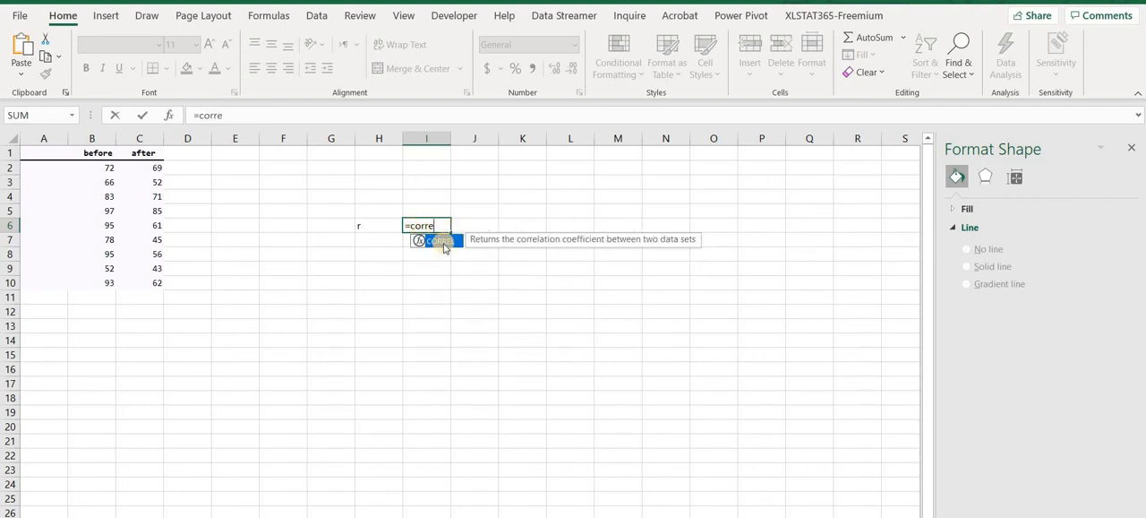
double_click(444, 247)
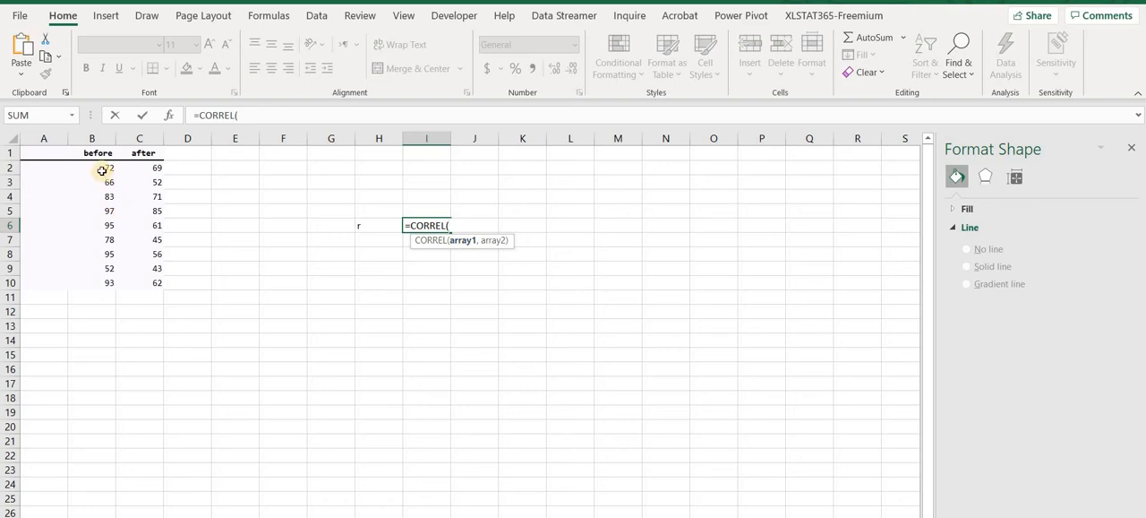
drag(102, 164, 106, 284)
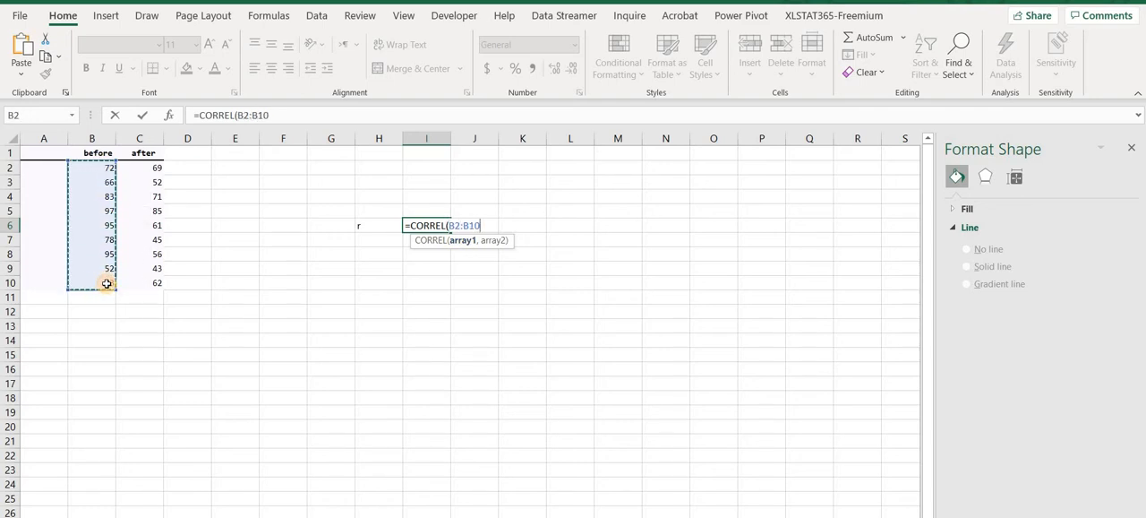
text(,)
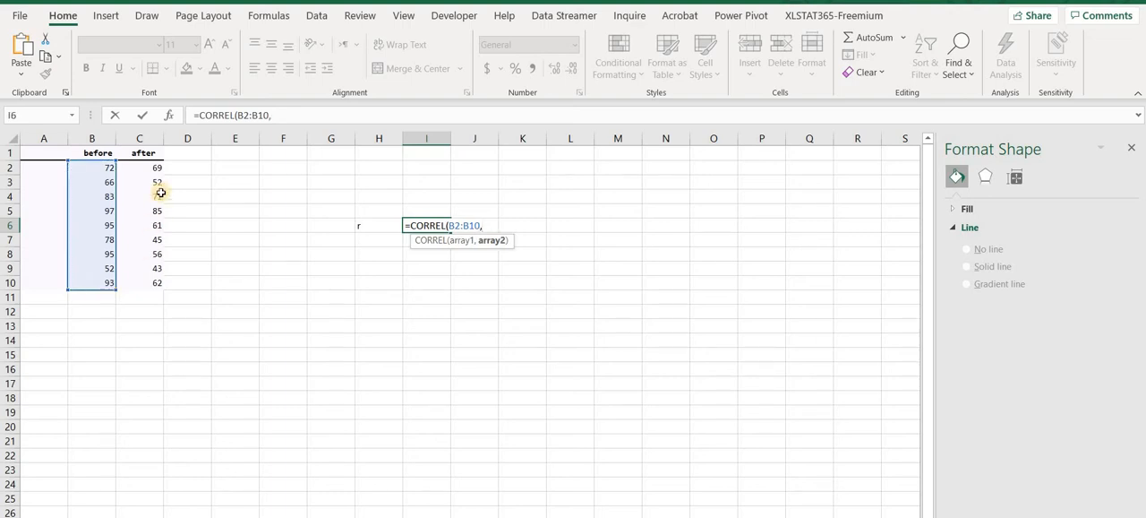
drag(147, 168, 156, 284)
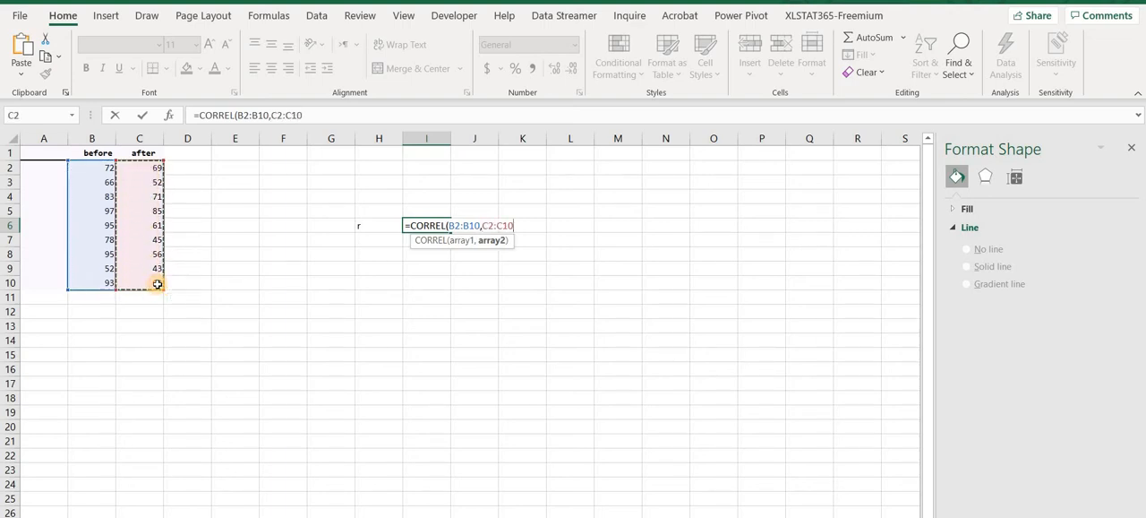
key(Return)
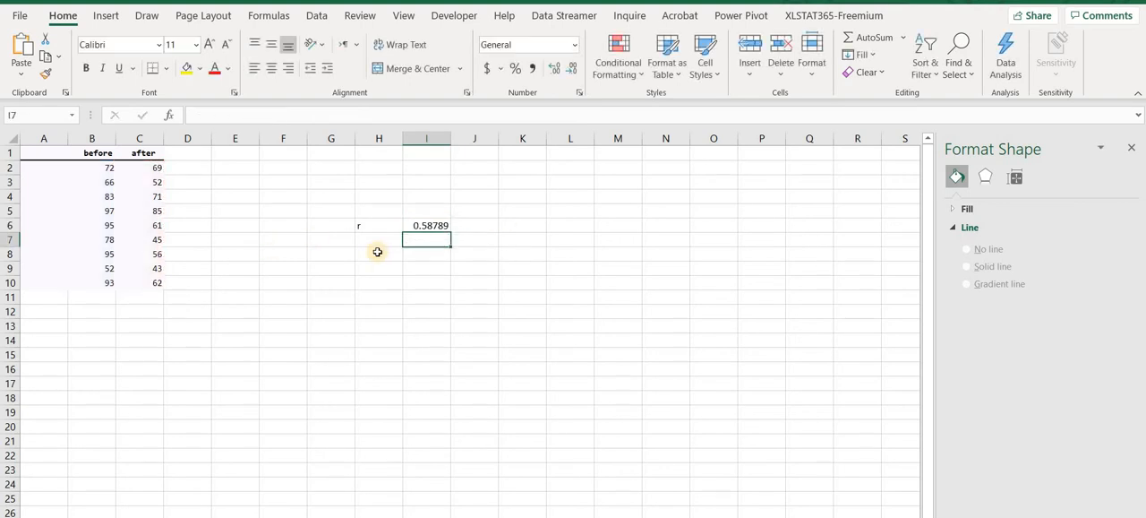
click(433, 224)
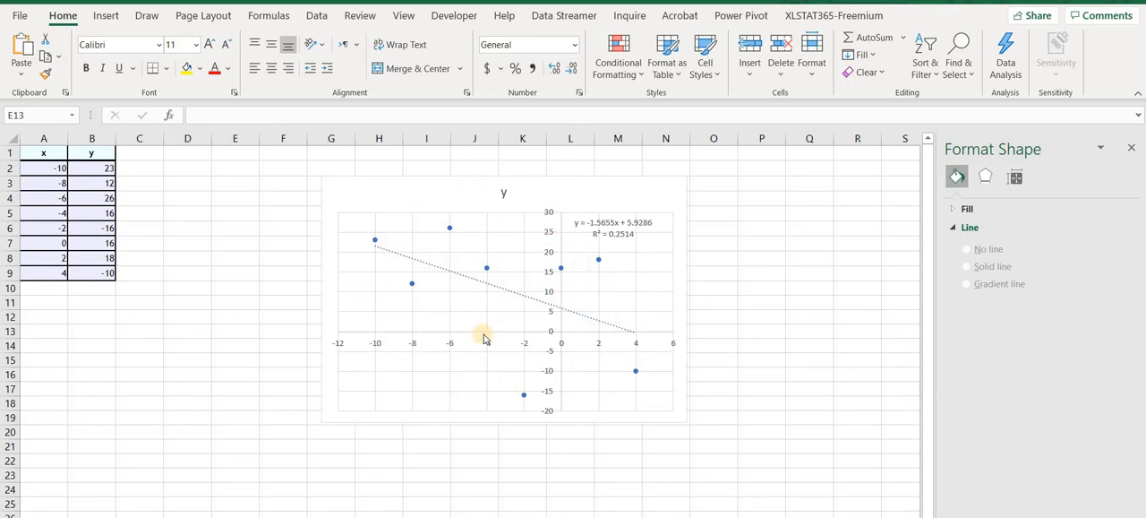
Delete the existing chart and insert a scatter chart of the x and y data in A2:B9.
click(415, 189)
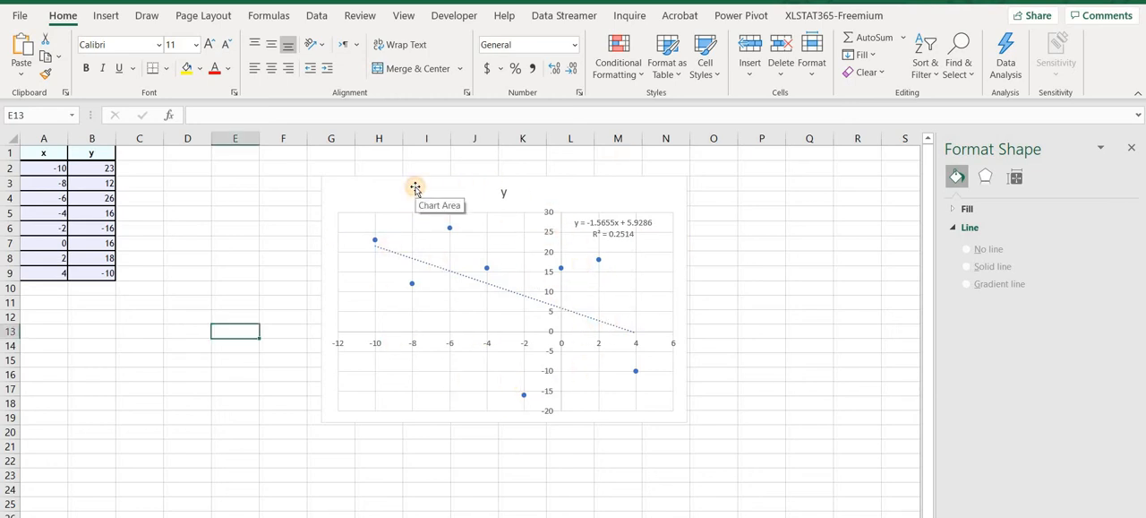
key(Delete)
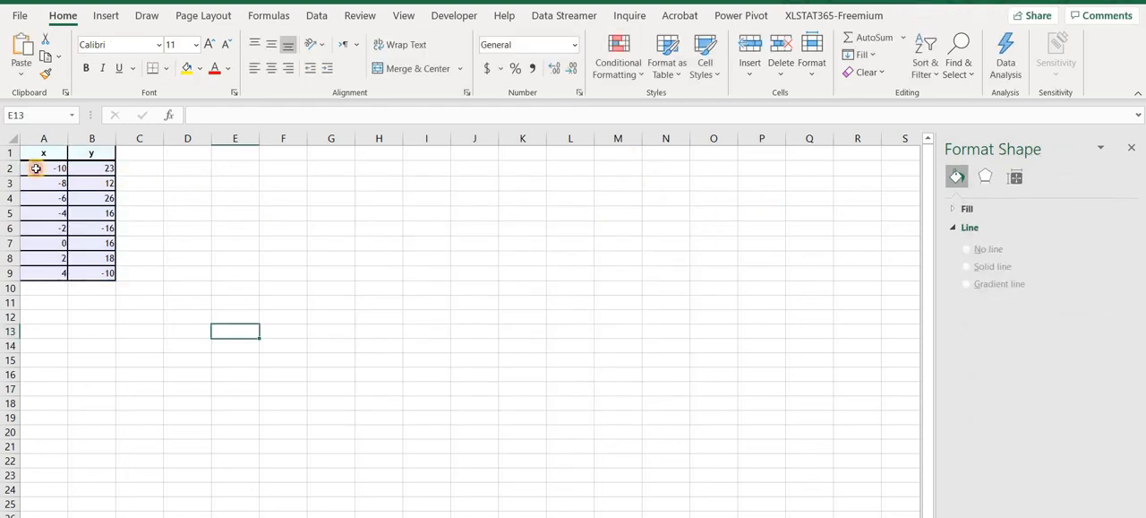
drag(36, 168, 115, 279)
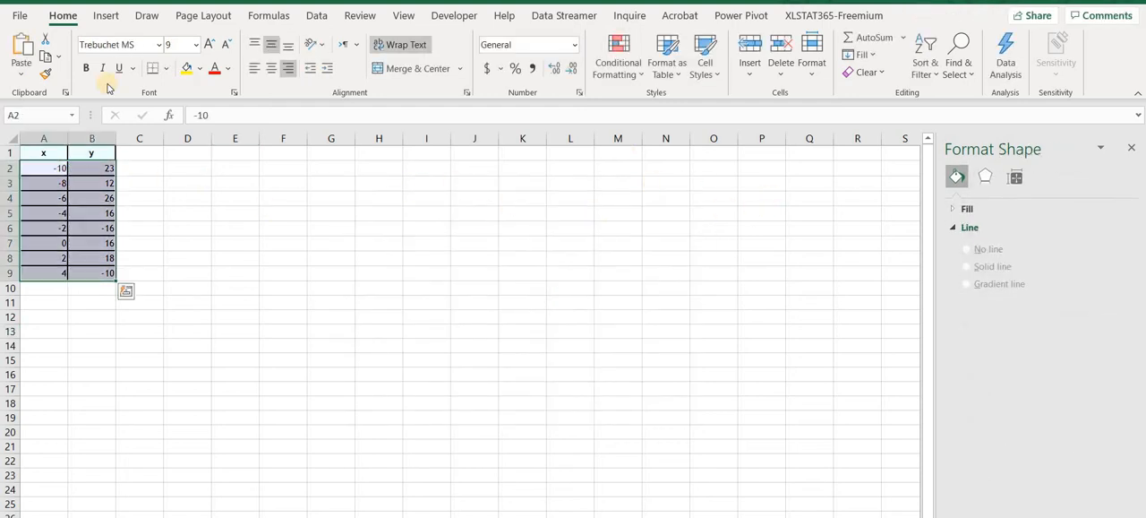
click(106, 17)
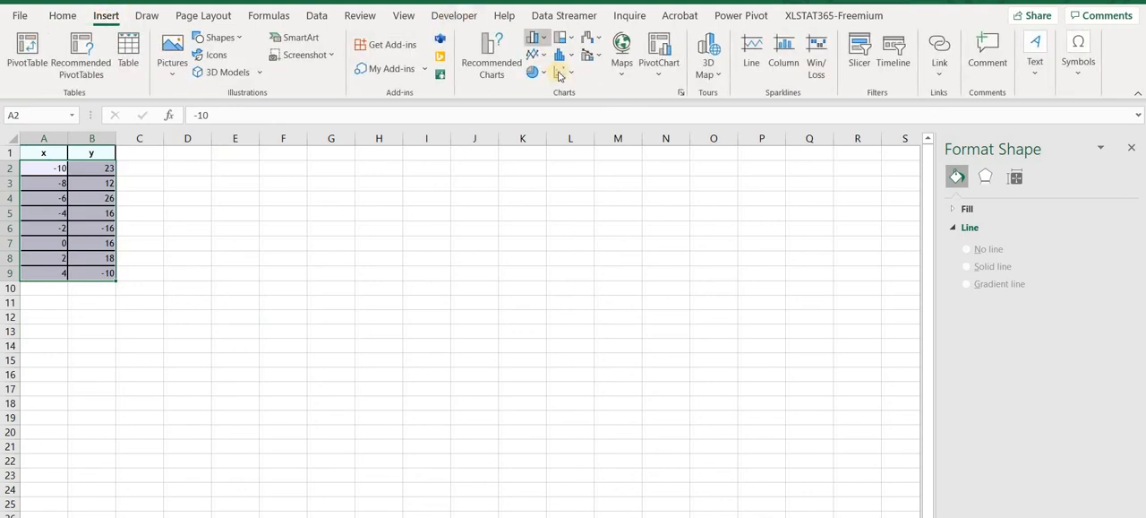
click(560, 75)
click(573, 125)
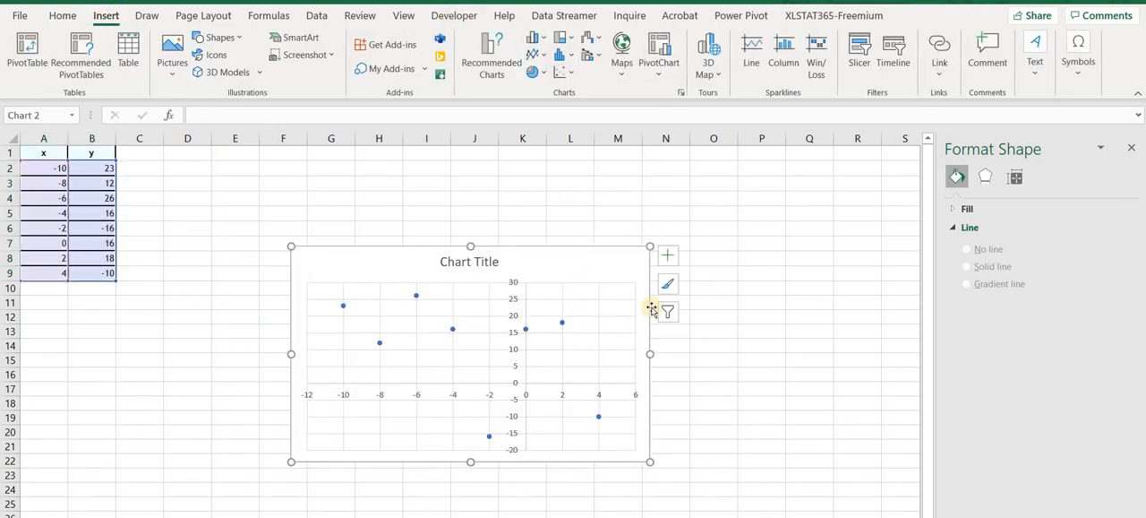
Add a trendline to the scatter chart and open its formatting options.
click(667, 257)
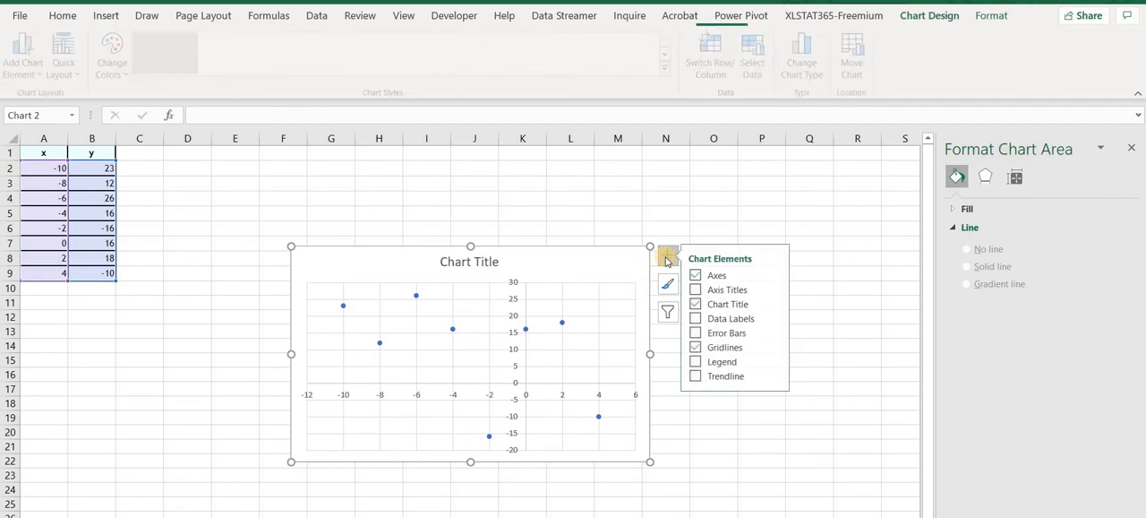
click(701, 377)
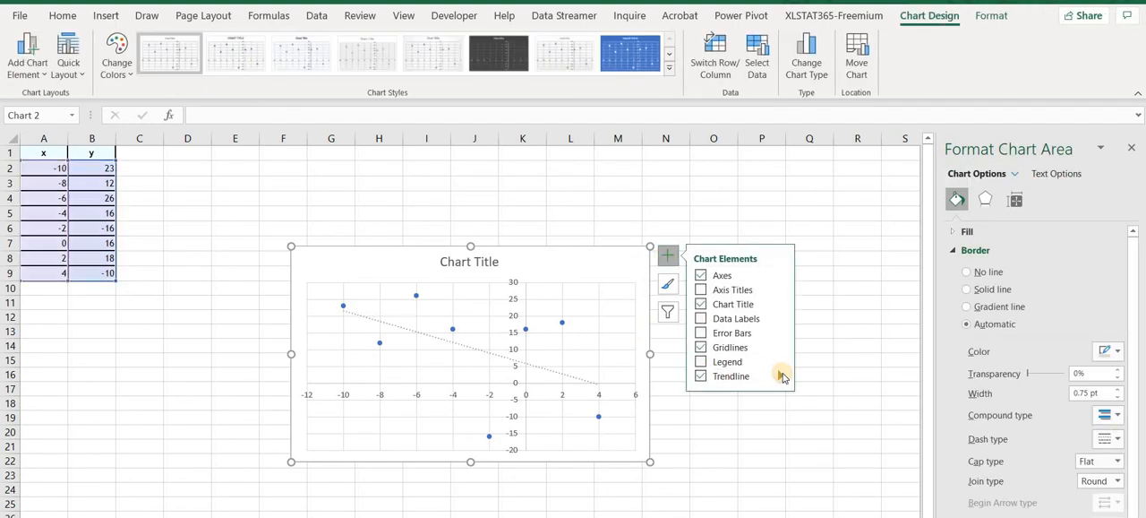
mouse_move(781, 377)
click(820, 435)
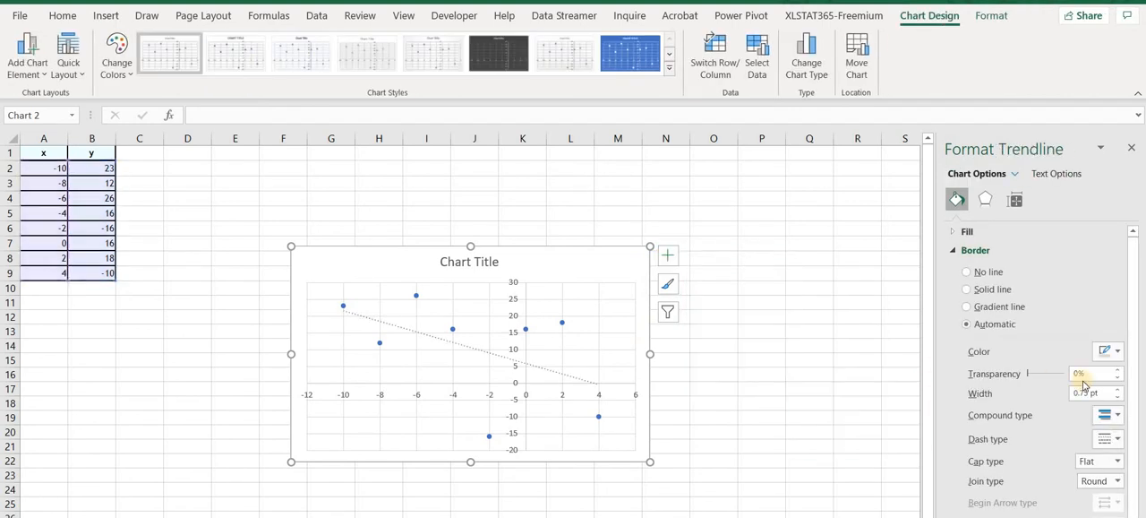
Display the trendline's equation and R-squared value on the chart and move their label beside the chart title.
right_click(1130, 270)
click(1013, 198)
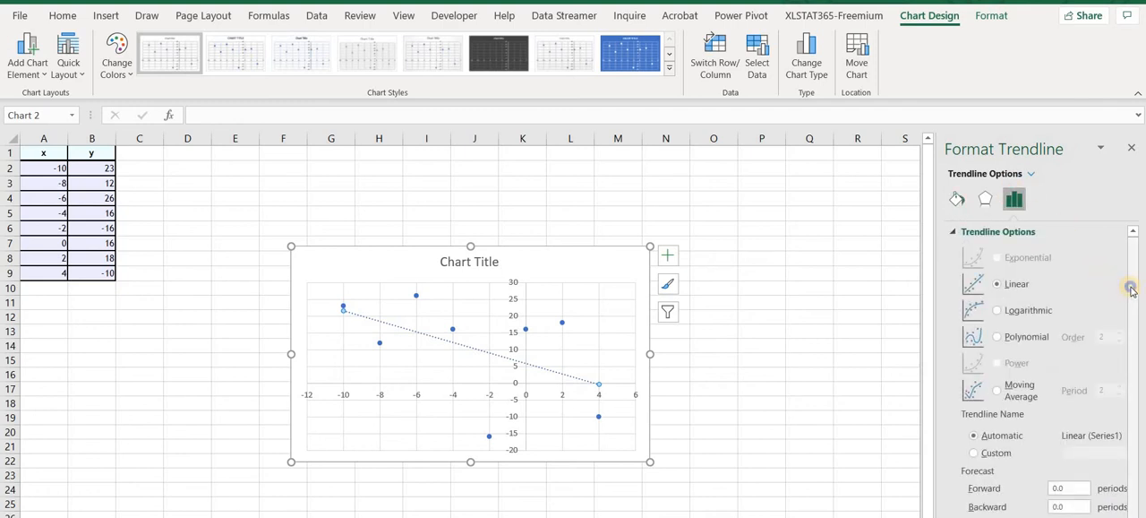
right_click(1132, 445)
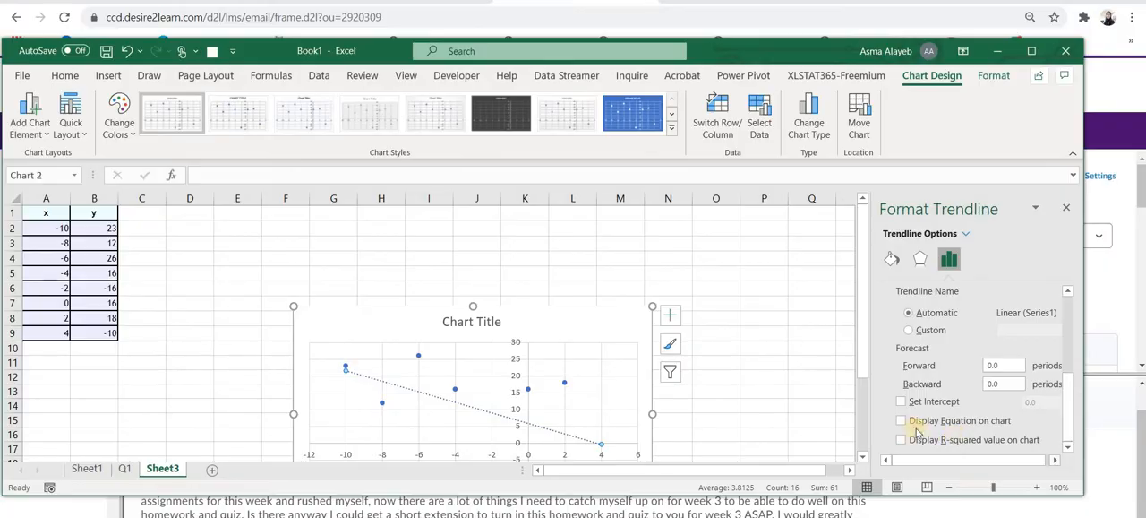
click(901, 438)
click(902, 421)
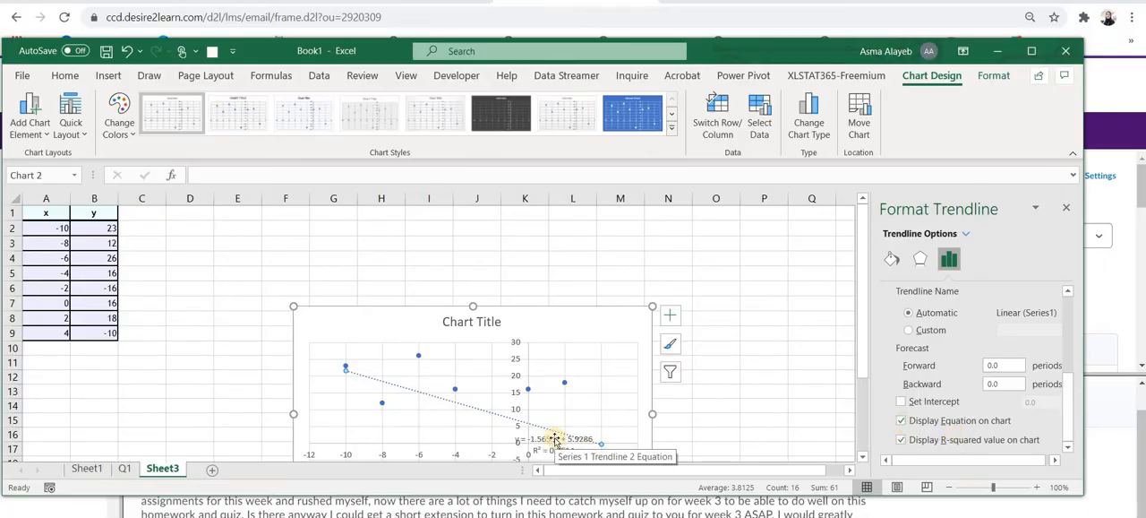
drag(560, 368, 563, 327)
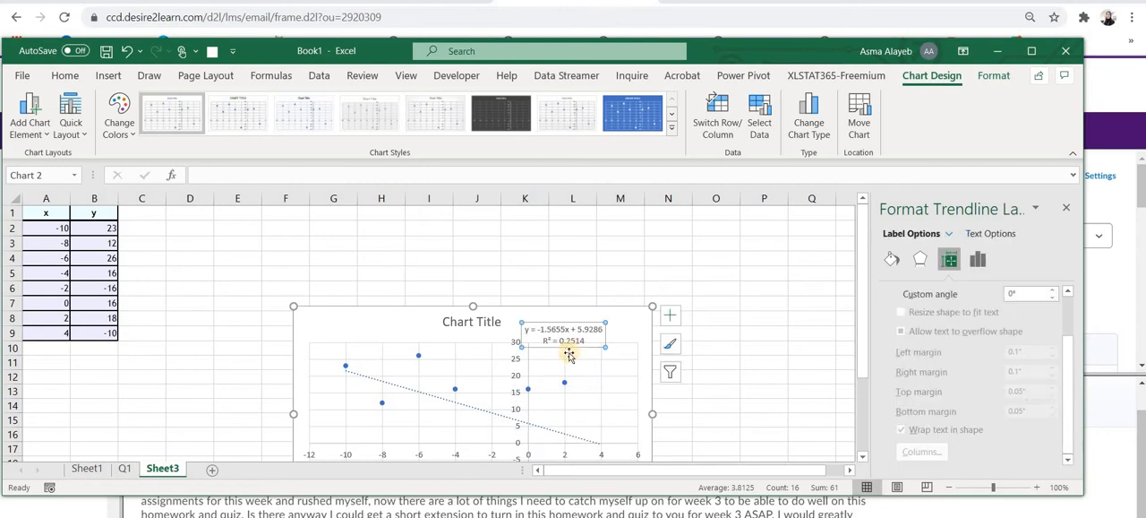
Calculate the negative square root of the R-squared value in cell I5 with =-SQRT(0.2514).
click(430, 274)
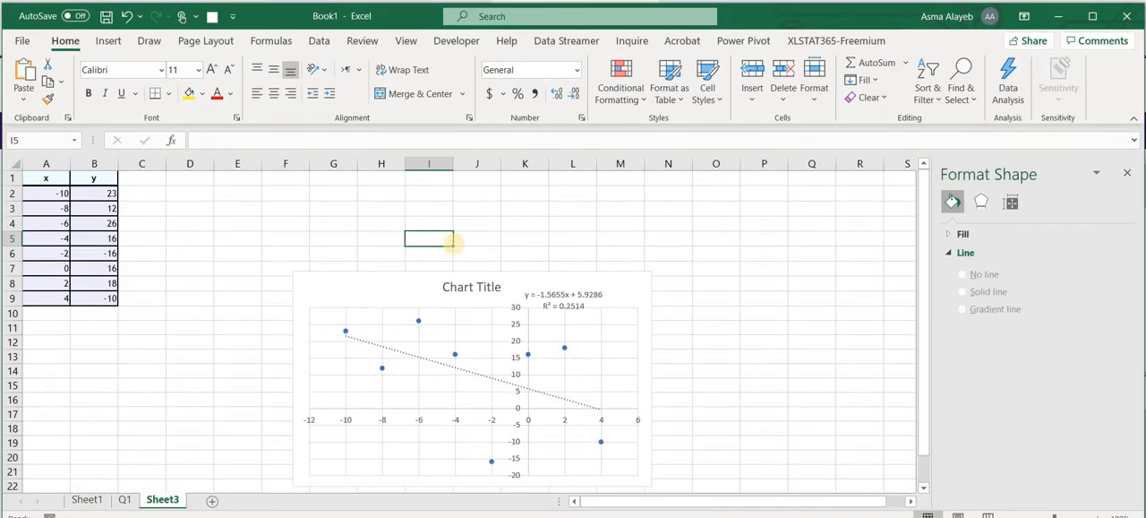
text(=)
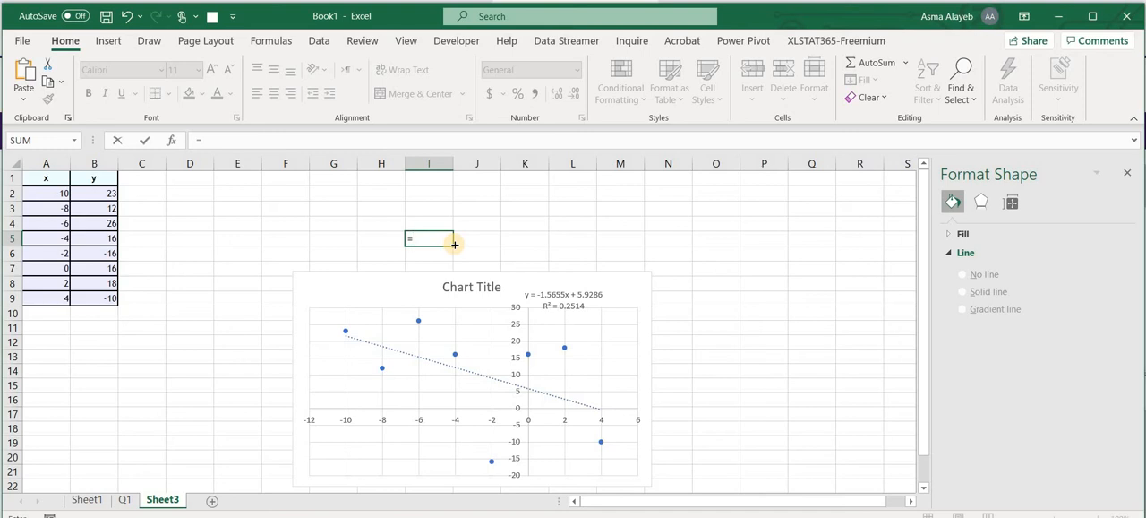
text(-sqrt(0.2)
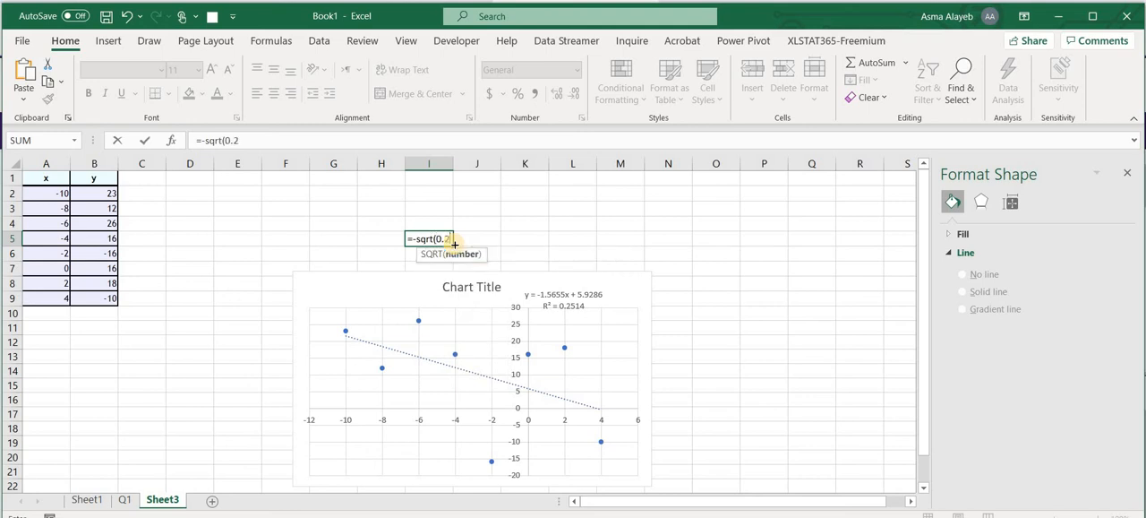
text(514)
key(Return)
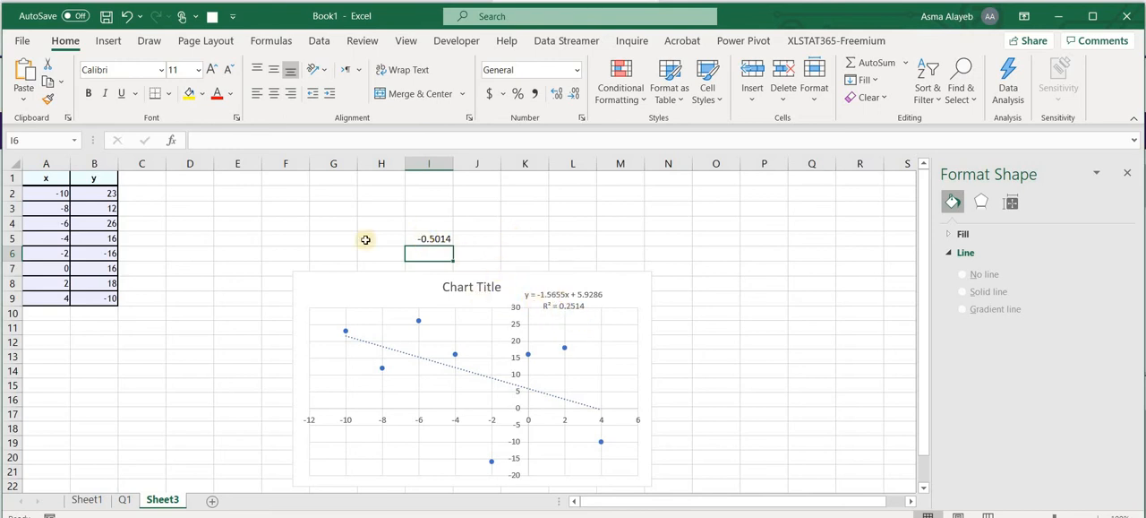
Calculate the correlation of x and y in cell E5 with the formula =CORREL(A2:A9,B2:B9).
click(243, 237)
text(=)
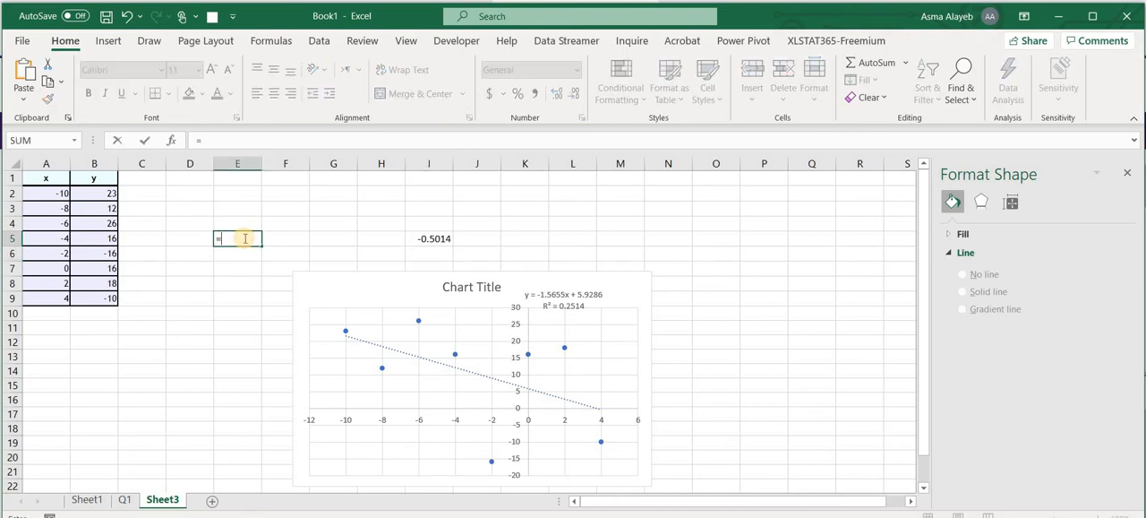
text(corr)
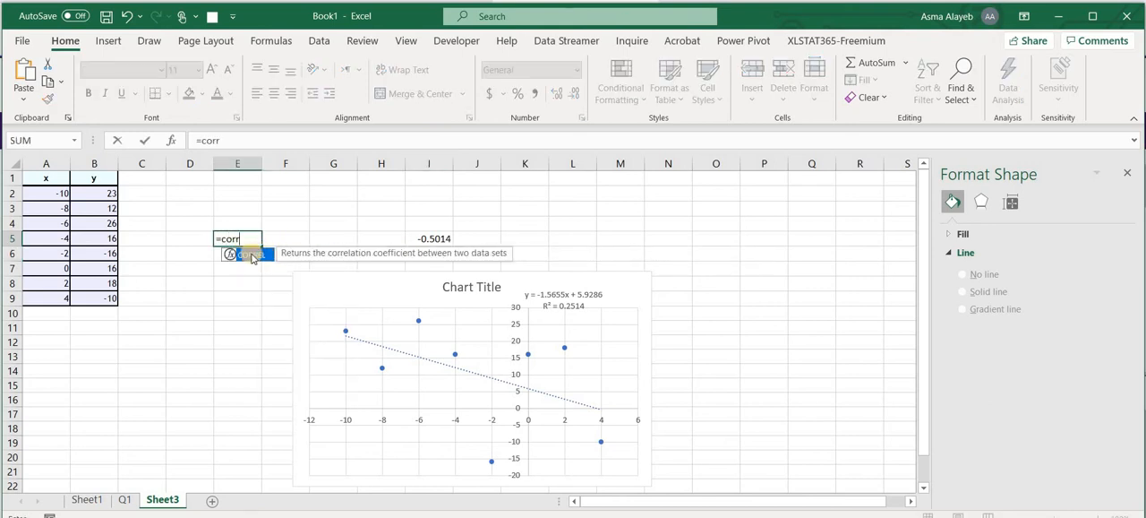
double_click(252, 256)
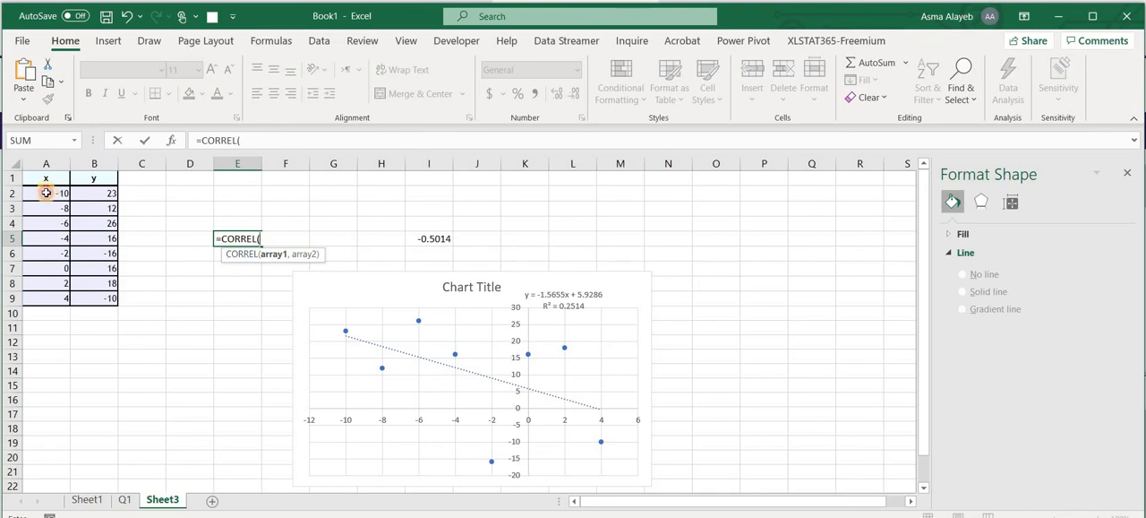
drag(45, 193, 53, 300)
text(,)
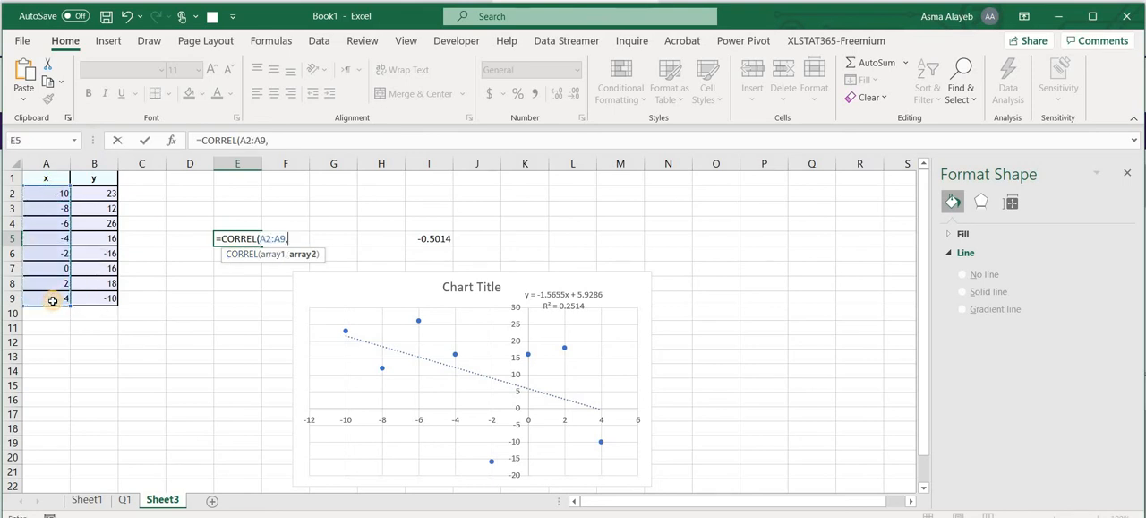
drag(99, 196, 111, 304)
key(Return)
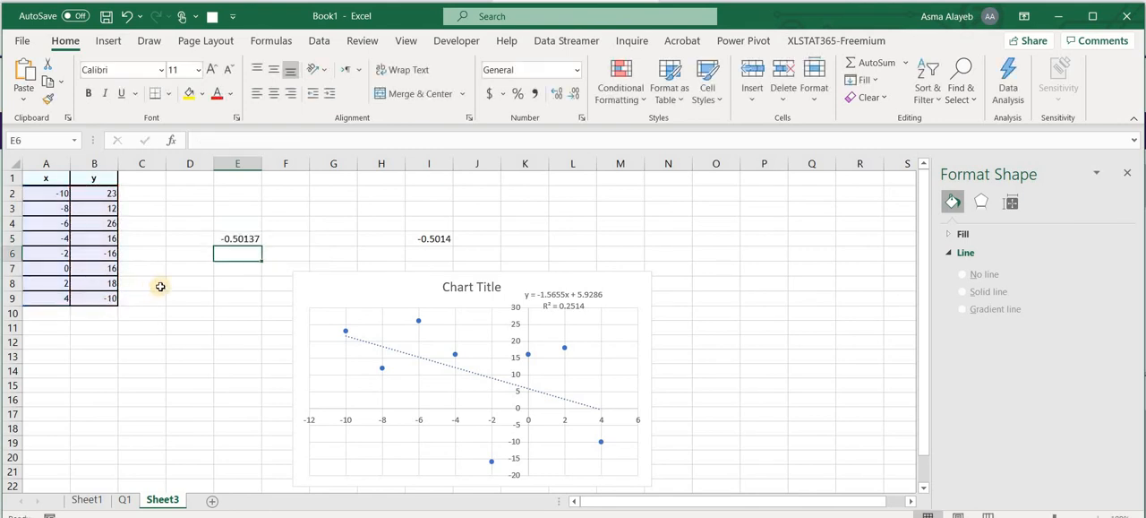
key(Up)
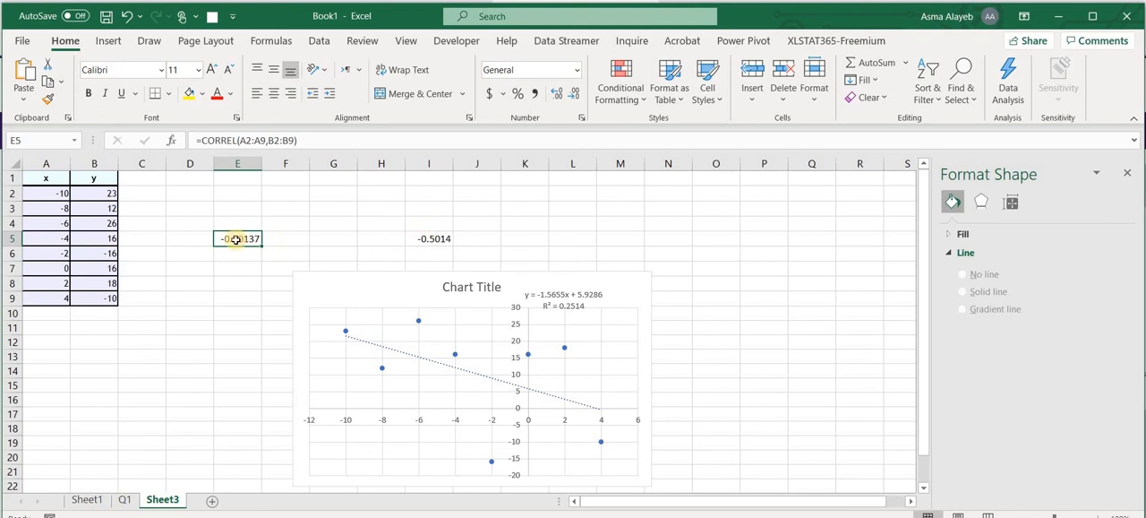
Delete the scatter chart from Sheet3.
click(425, 291)
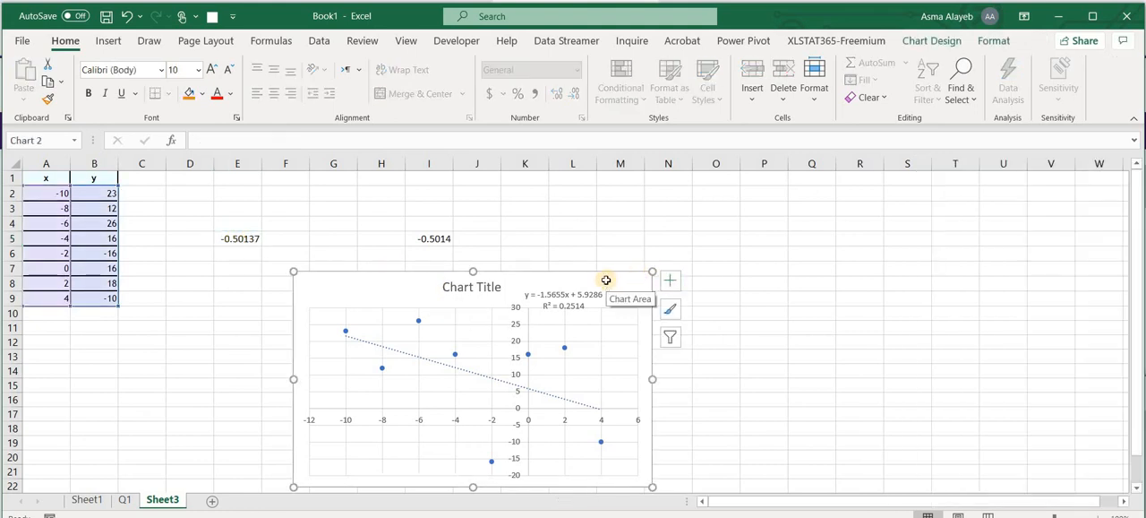
key(Delete)
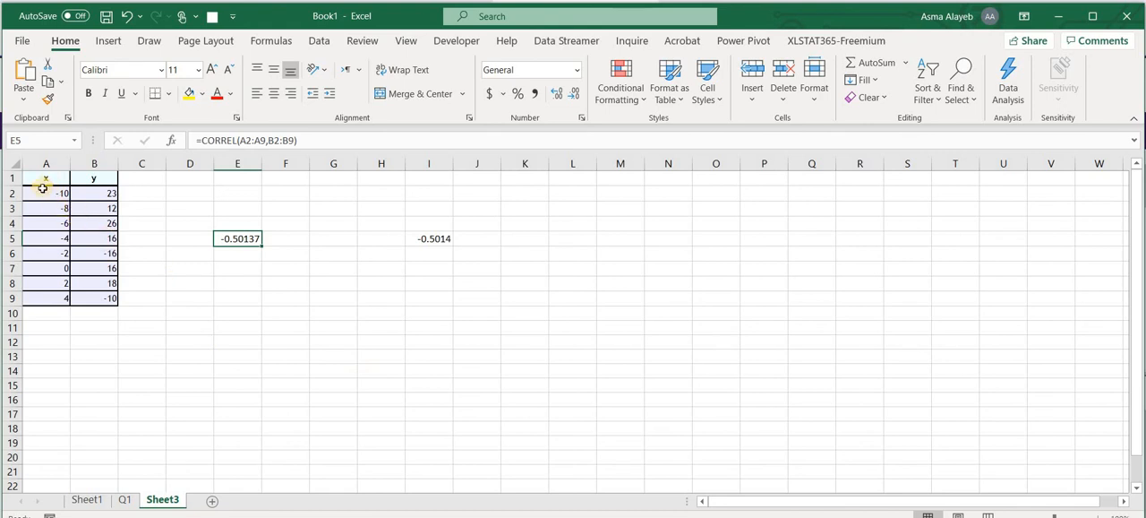
Insert a markers-only scatter chart of the x and y data in A2:B9.
drag(42, 189, 100, 296)
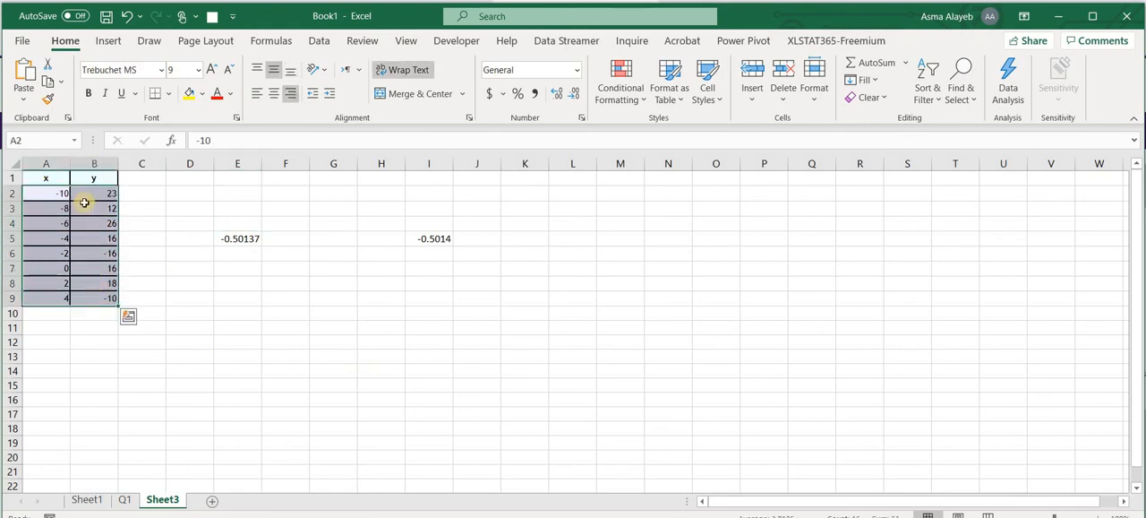
click(106, 40)
click(564, 97)
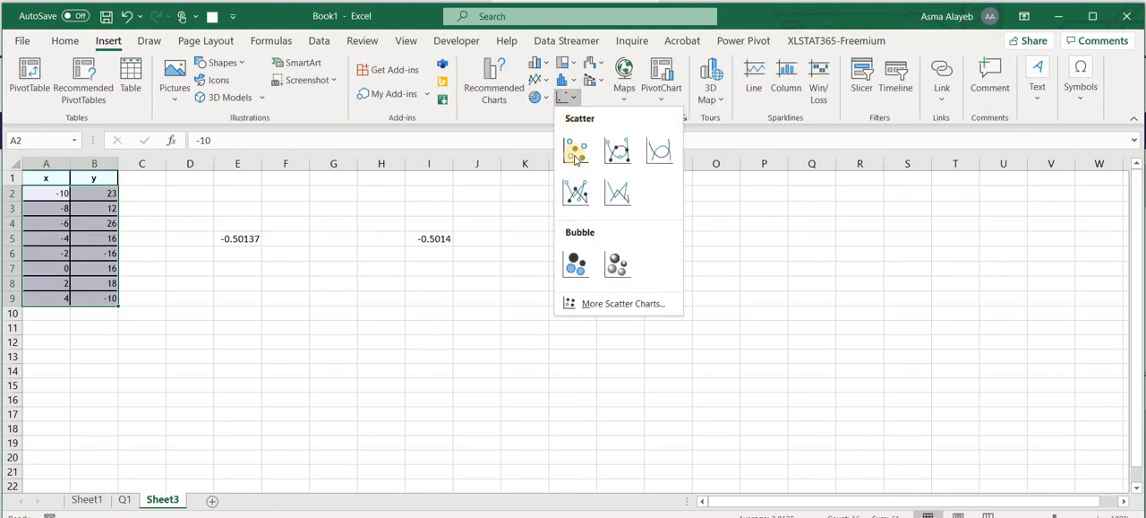
click(575, 155)
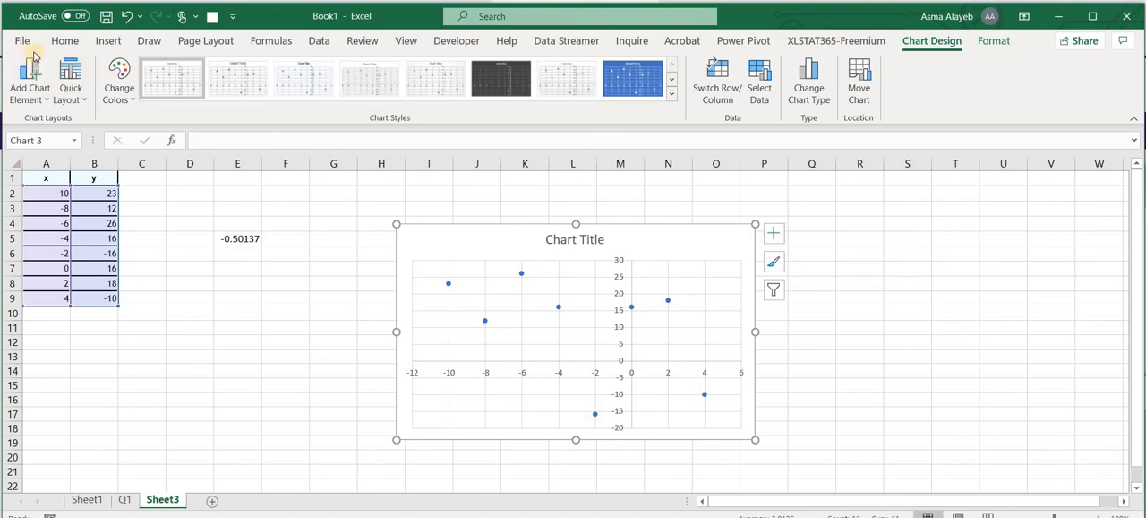
Add a linear trendline to the scatter chart, with its formatting options open.
click(47, 97)
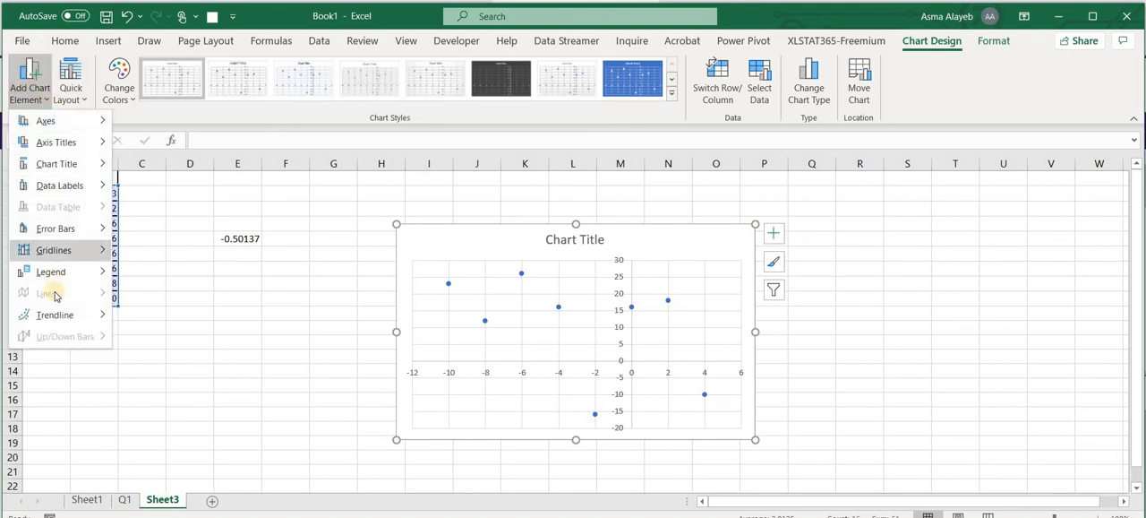
mouse_move(54, 314)
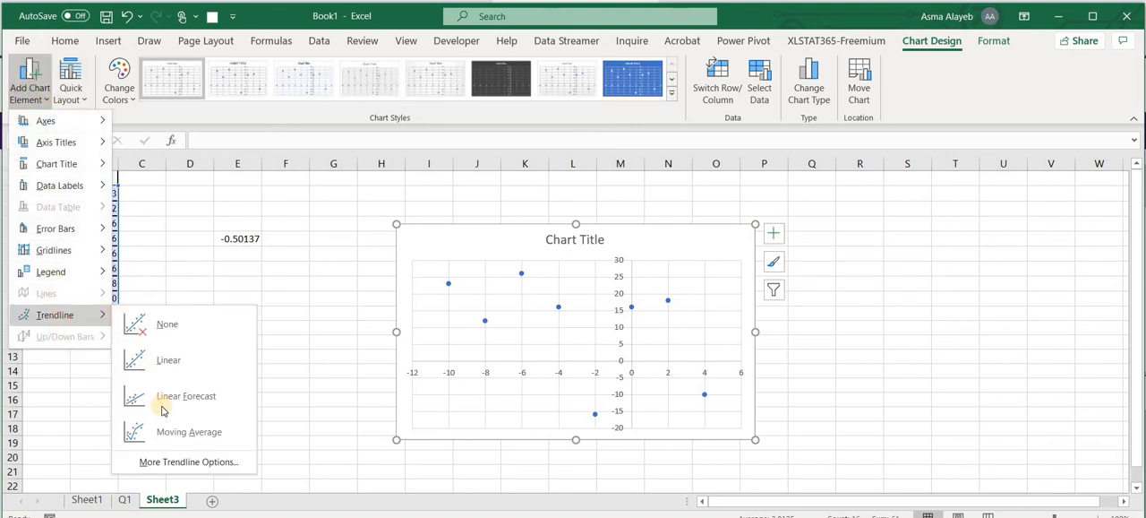
click(177, 462)
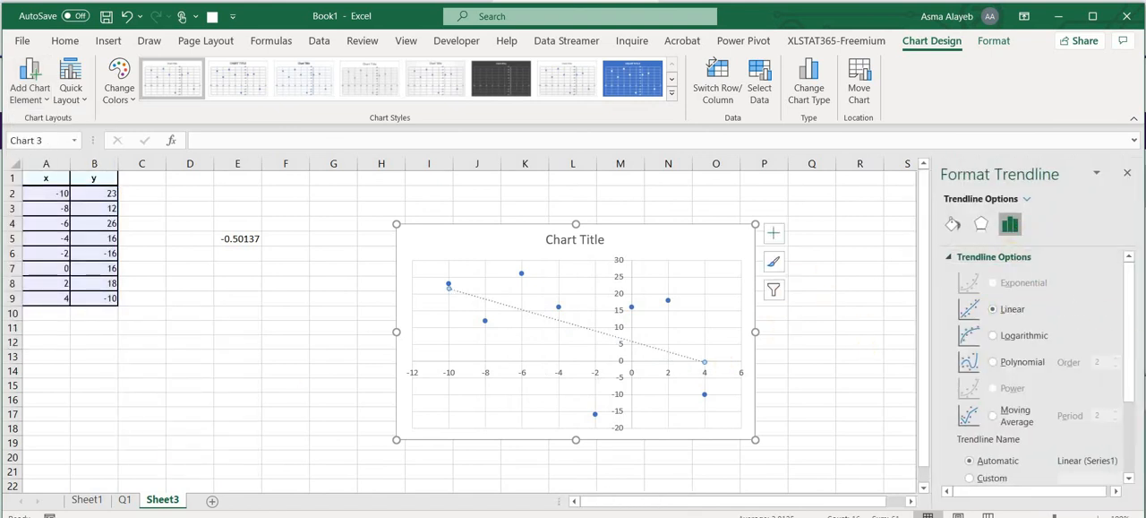
Show the trendline's equation and R-squared value on the chart and move their label to the plot area's upper-right corner.
drag(1131, 313, 1131, 383)
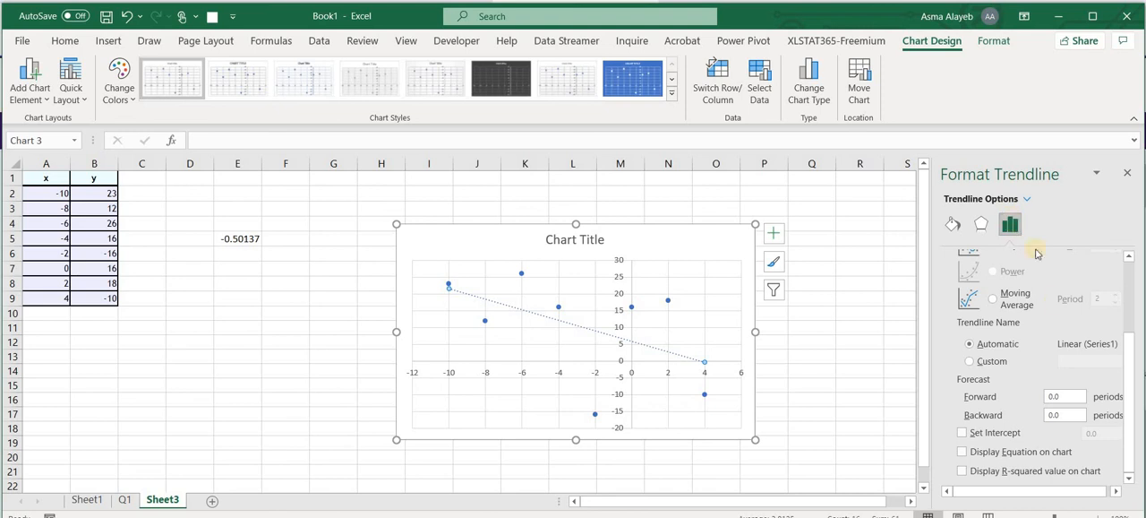
click(963, 452)
click(962, 470)
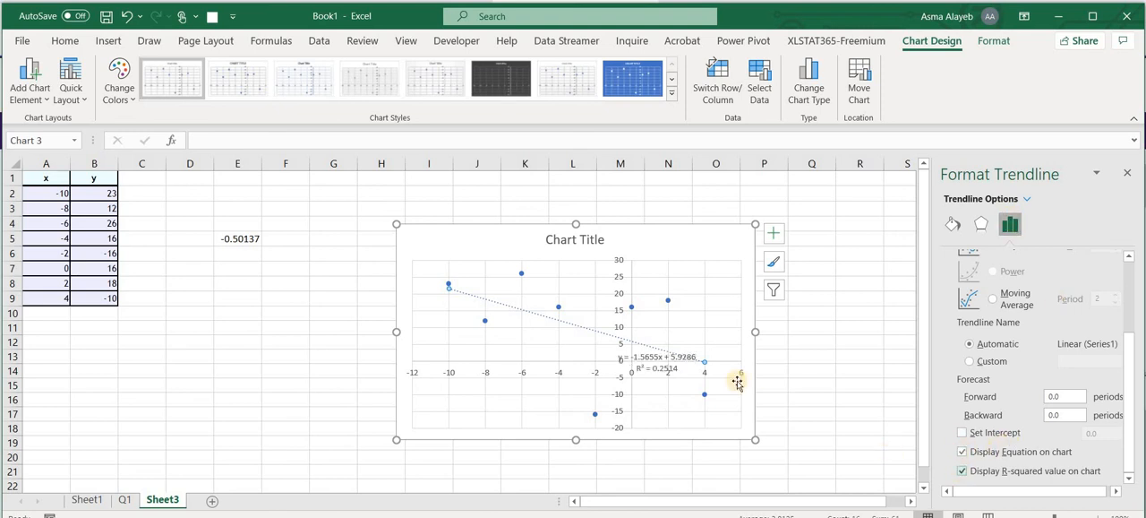
drag(666, 362, 690, 268)
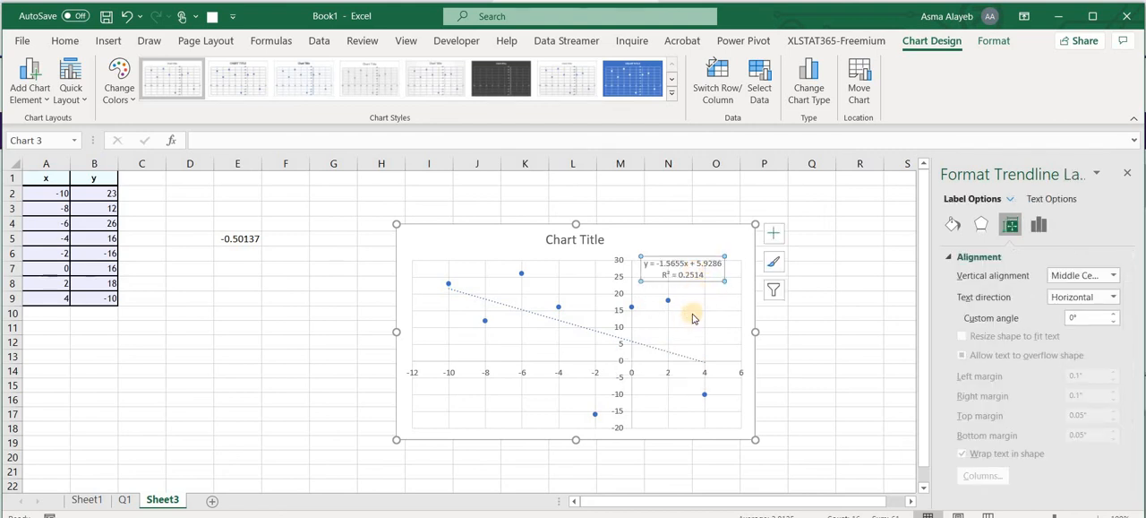